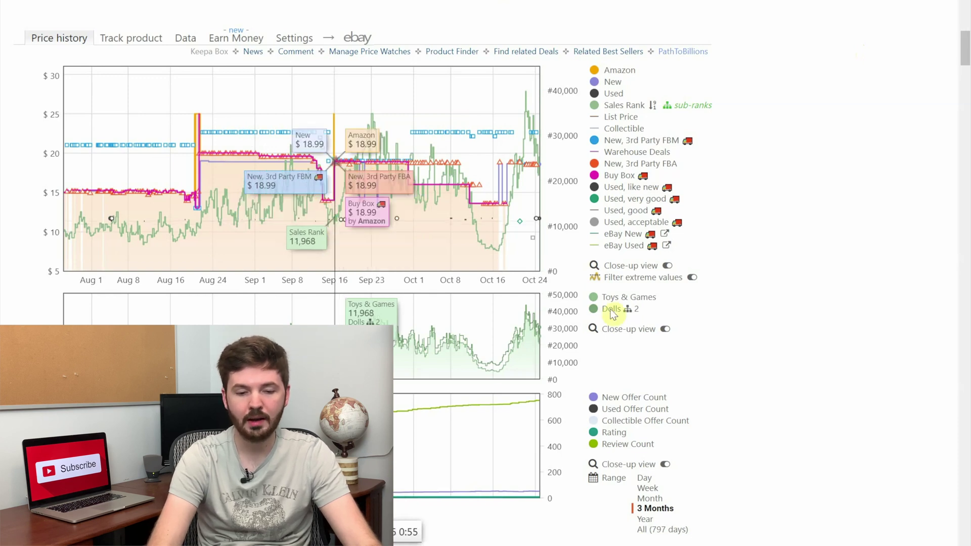
Switch the doll's Keepa charts to the last week's price history.
left_click(654, 488)
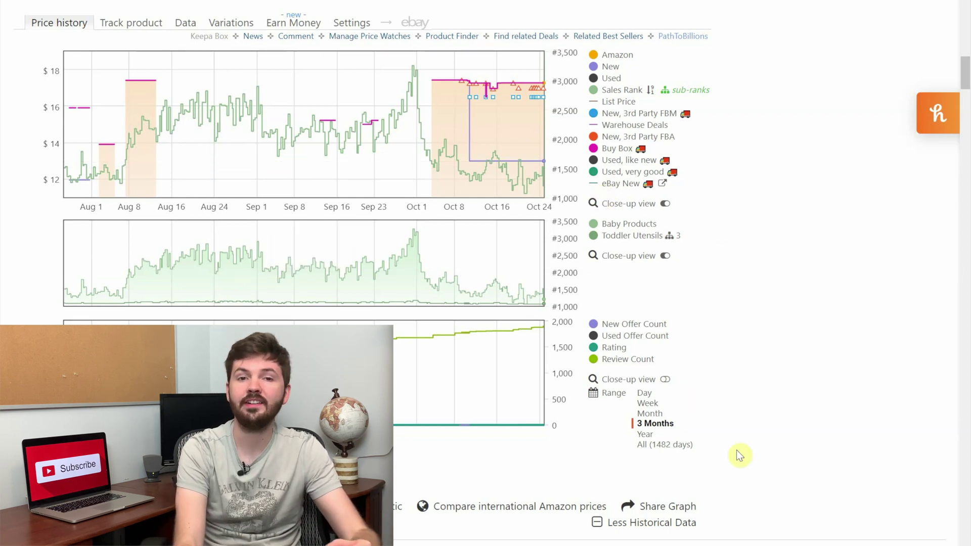
Set the toddler utensils charts' range to Year.
left_click(645, 434)
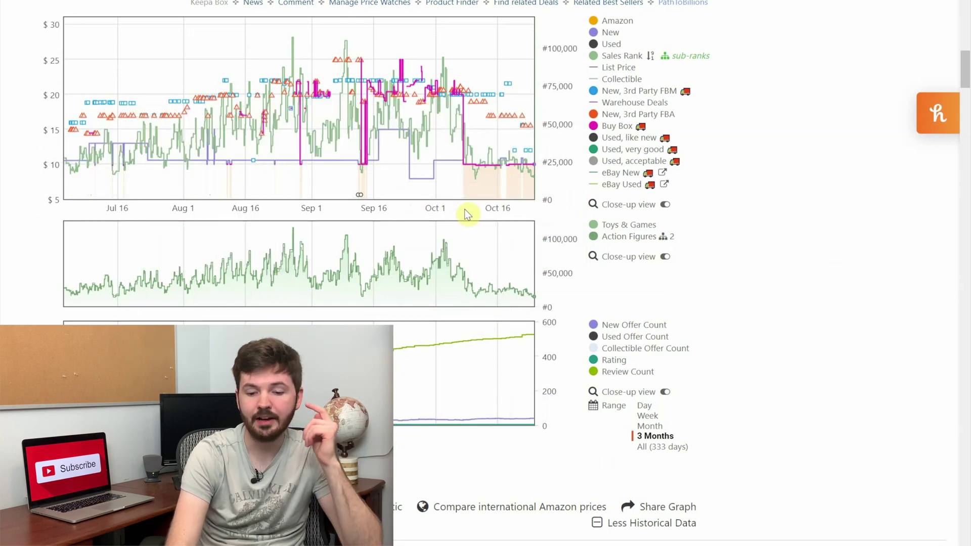
Show the action figure's entire 333-day price and sales-rank history.
left_click(676, 449)
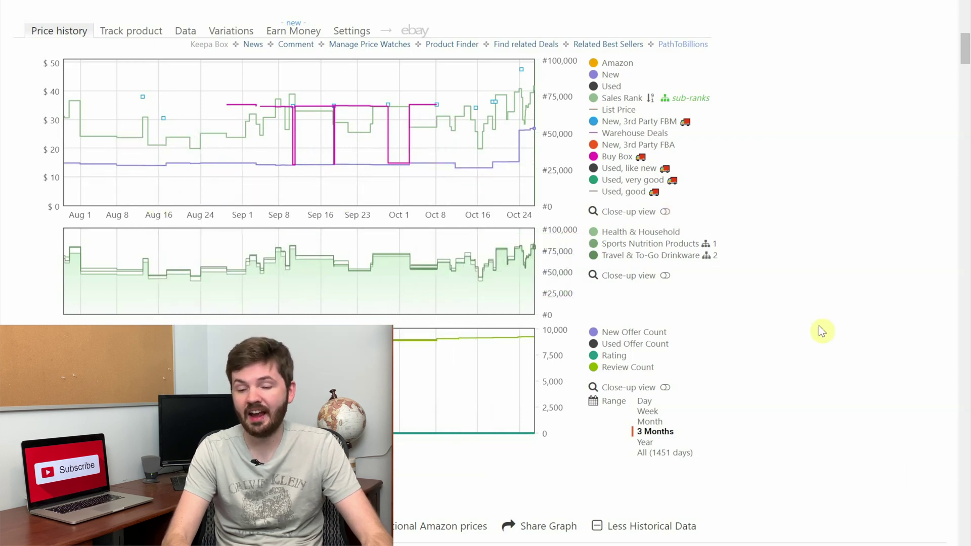
Set the drinkware charts to Year, then zoom the price chart into May–August.
left_click(646, 442)
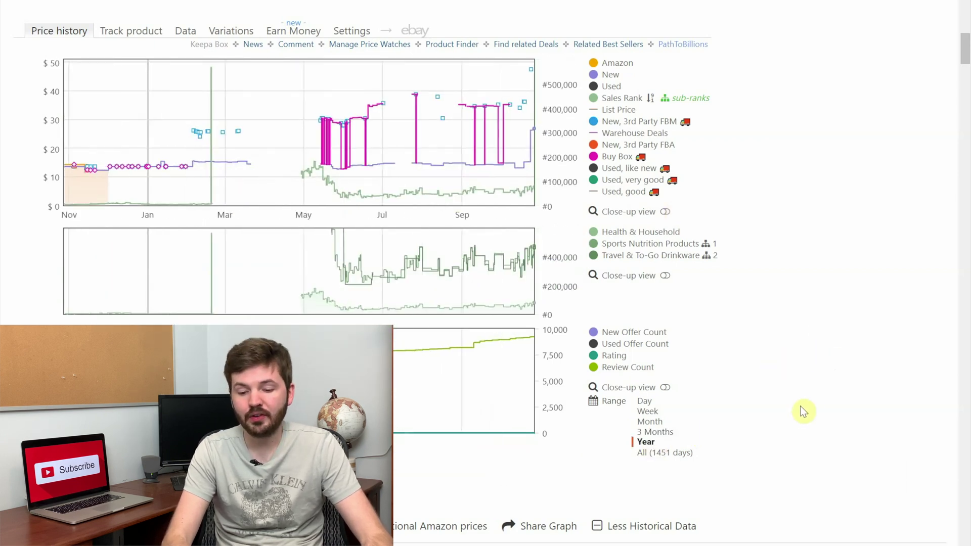
mouse_move(341, 191)
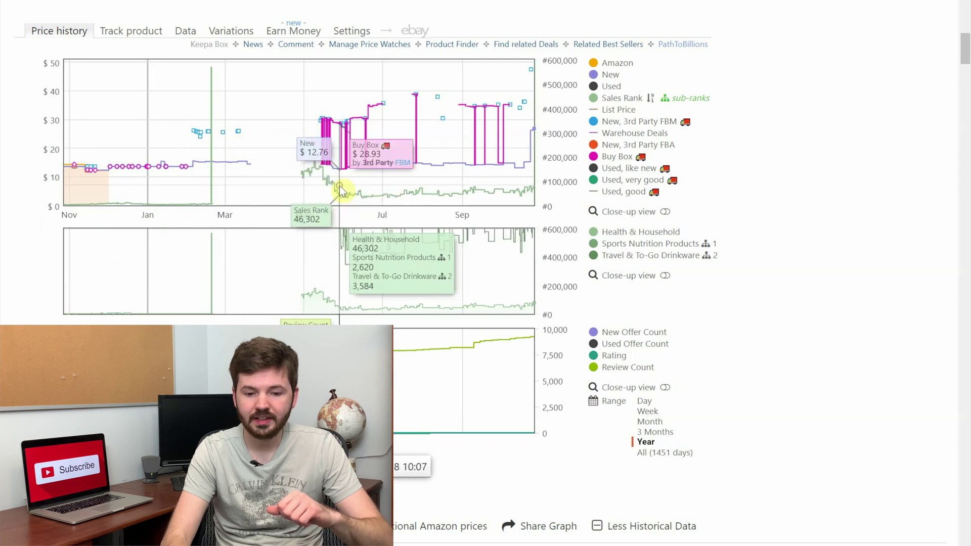
left_click_drag(338, 186, 412, 186)
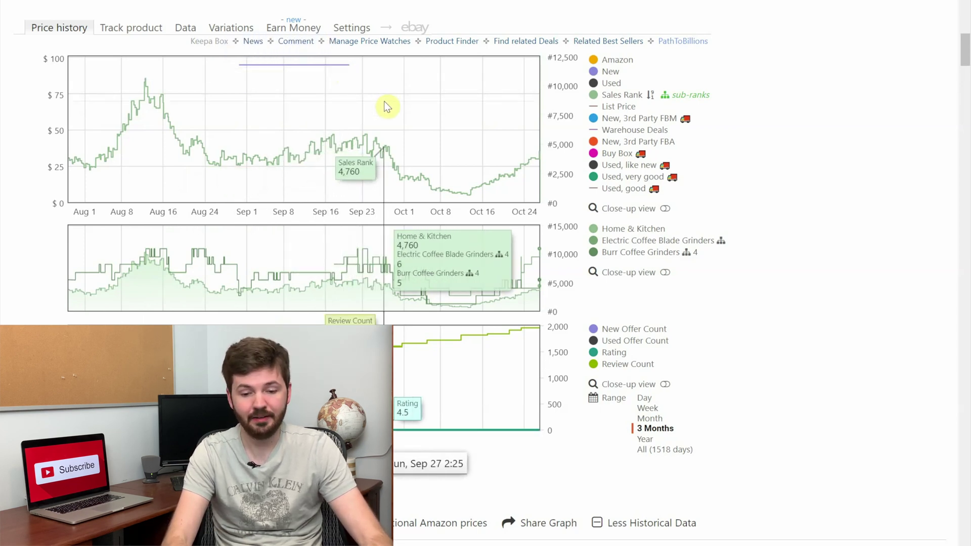
Set the burr coffee grinder's chart range to Year.
left_click(645, 439)
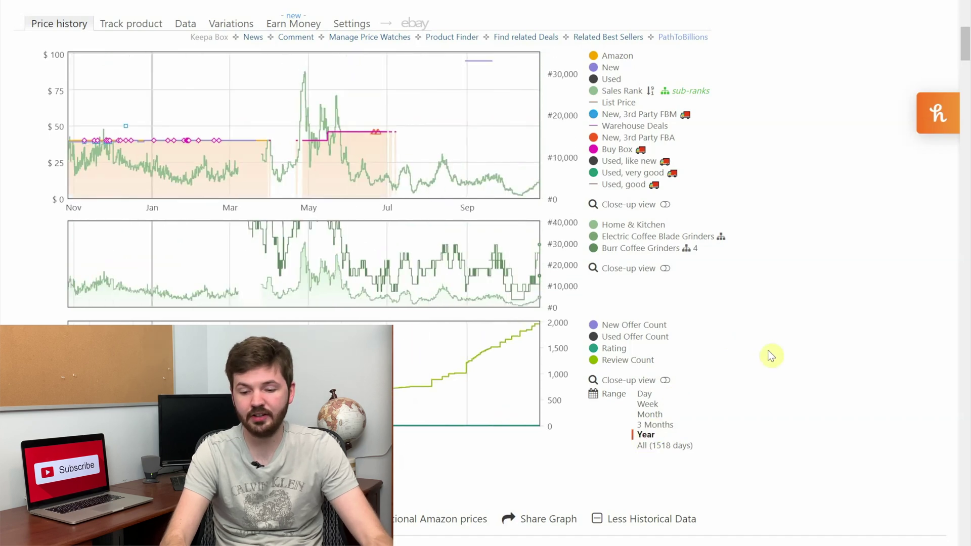